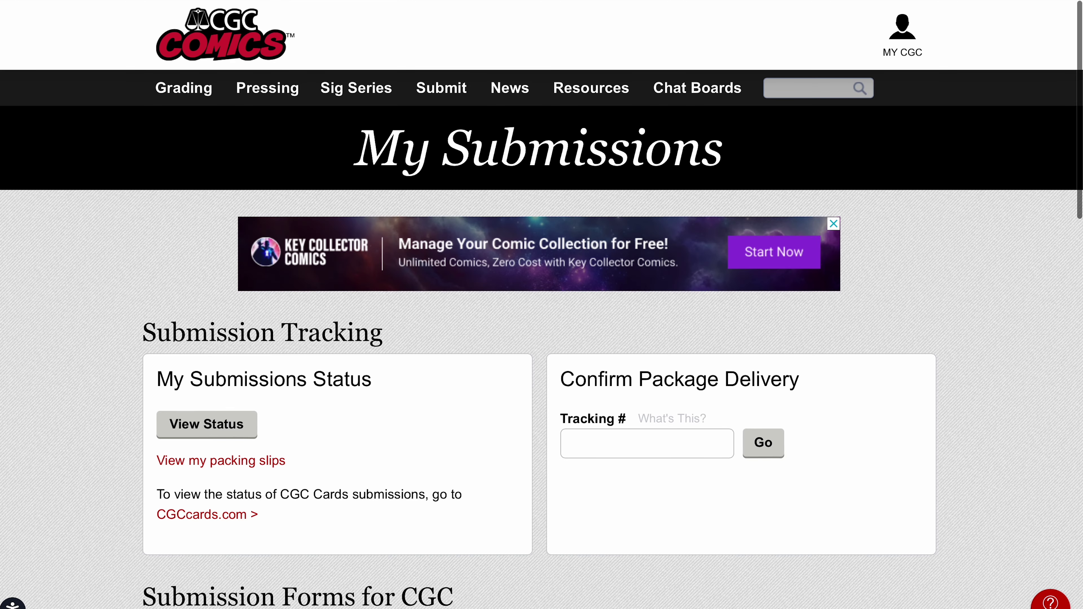
Open the Comics Online Form, start a new order, and pick Comic as the collectible type.
{"action": "scroll", "coordinate": [542, 304], "scroll_direction": "down", "scroll_amount": 8}
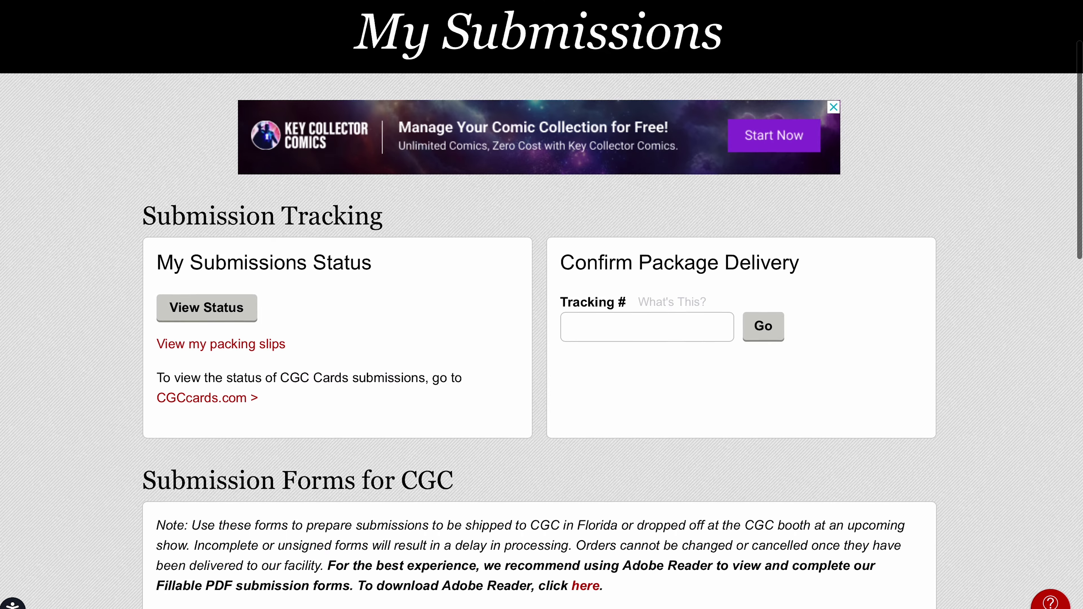
{"action": "scroll", "coordinate": [240, 258], "scroll_direction": "down", "scroll_amount": 5}
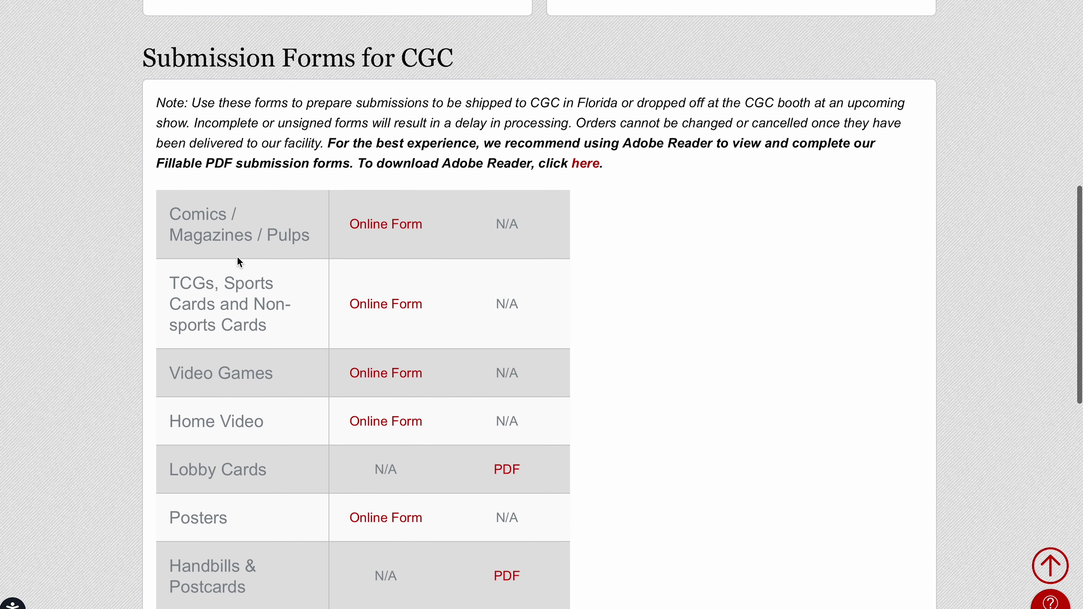
{"action": "left_click", "coordinate": [372, 230]}
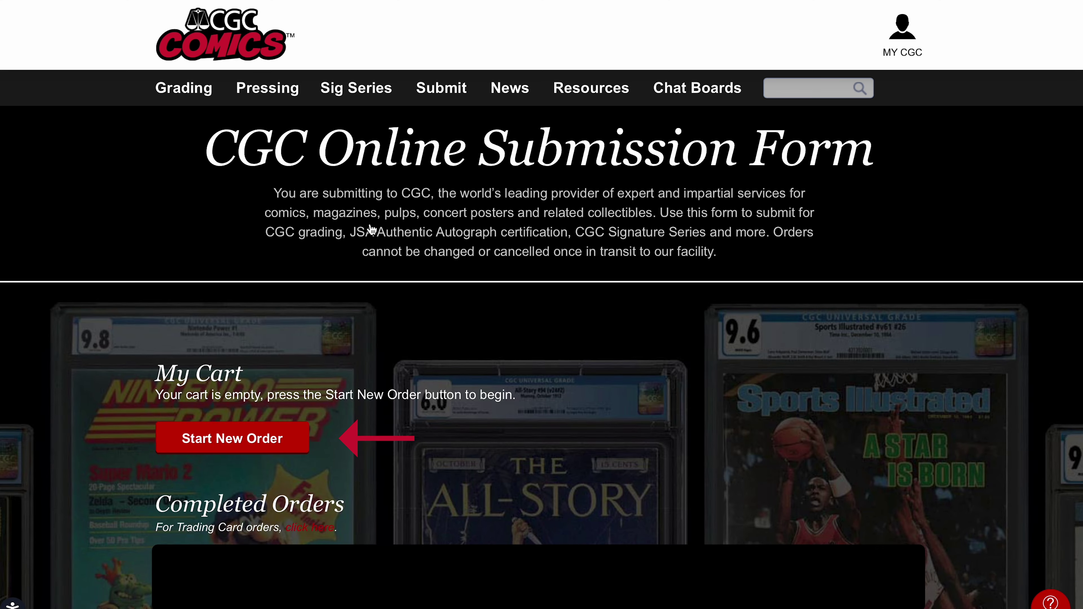
{"action": "left_click", "coordinate": [227, 439]}
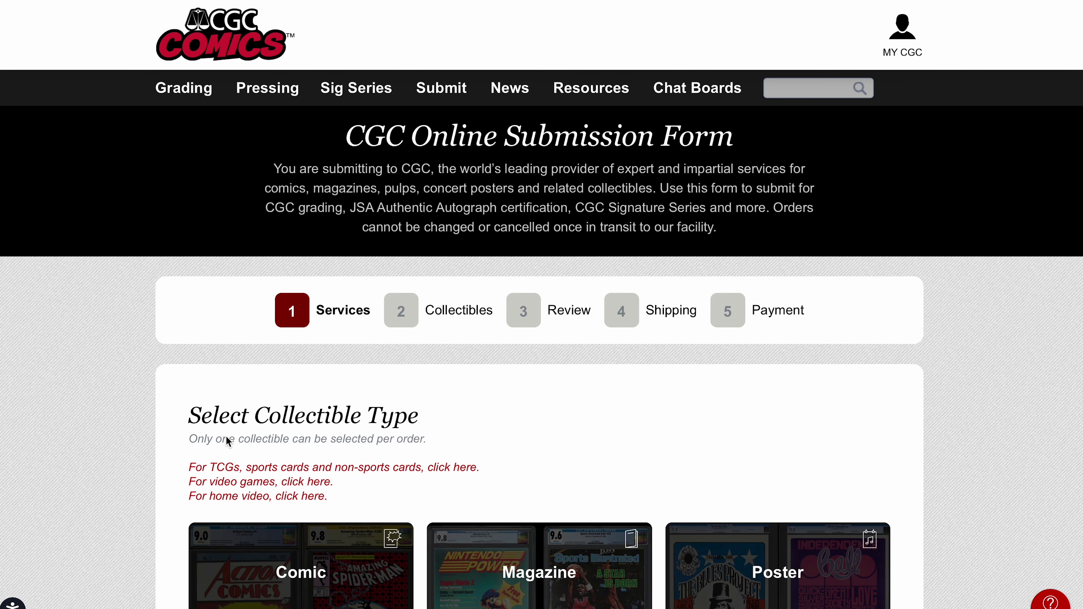
{"action": "scroll", "coordinate": [226, 440], "scroll_direction": "down", "scroll_amount": 4}
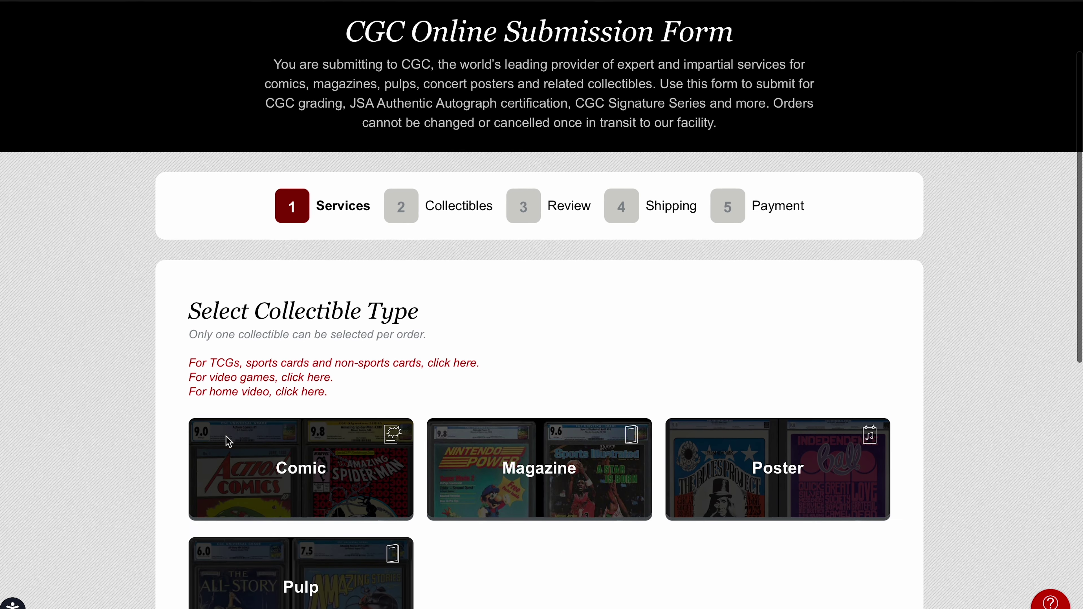
{"action": "left_click", "coordinate": [288, 414]}
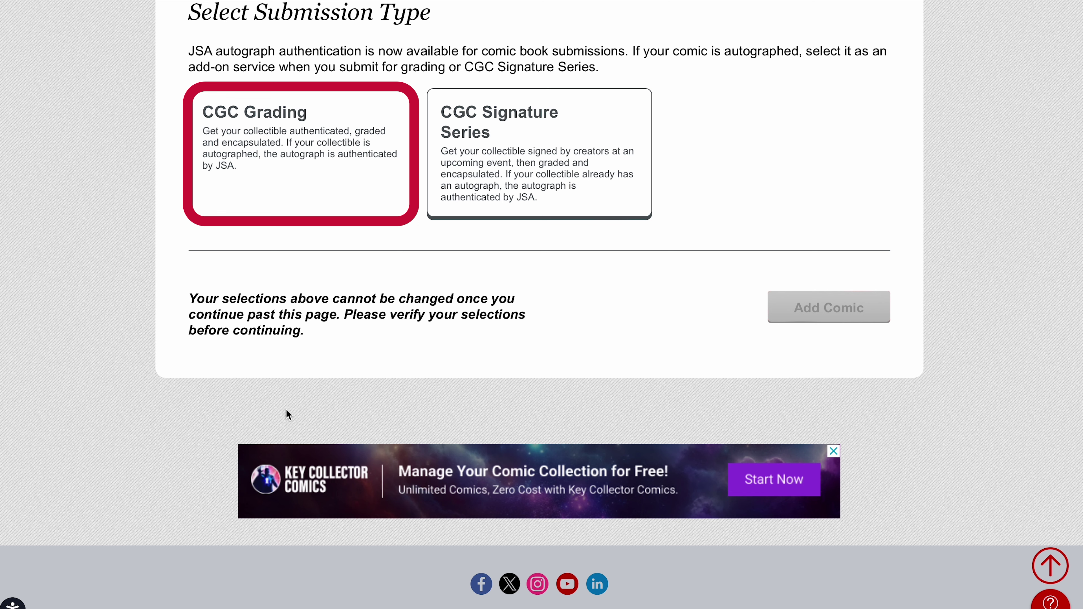
Pick CGC Grading as the submission type and Mail-In or Show Drop-Off as the method.
{"action": "key", "text": "Tab"}
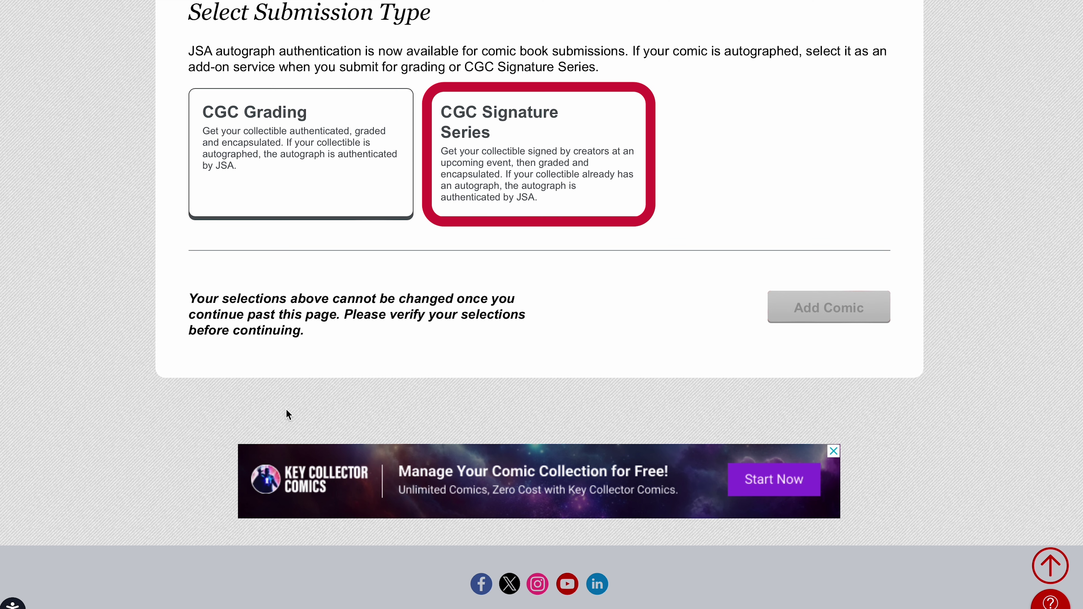
{"action": "key", "text": "Tab"}
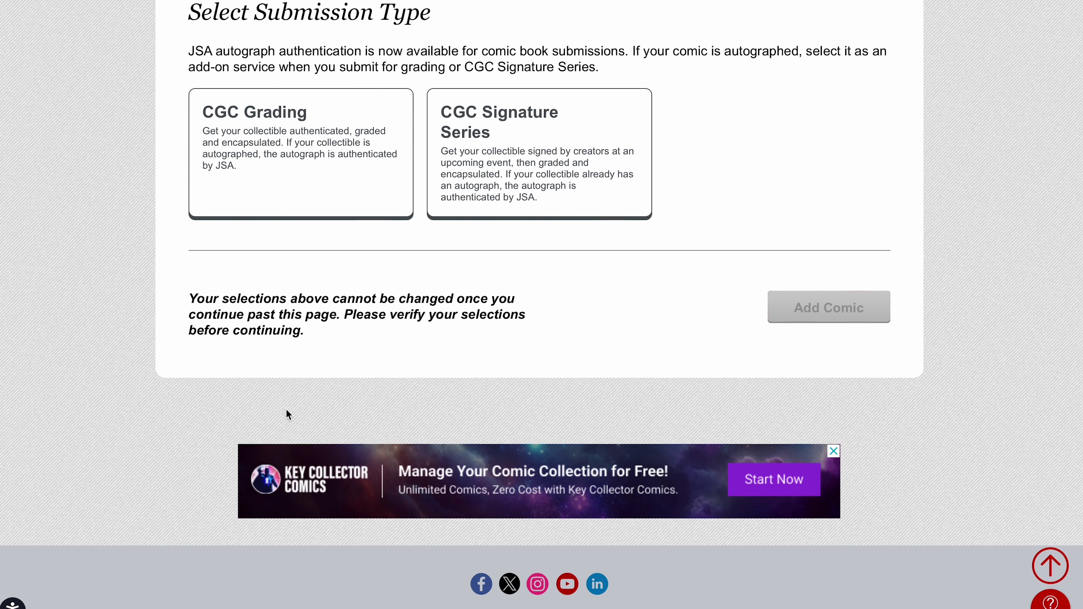
{"action": "left_click", "coordinate": [284, 192]}
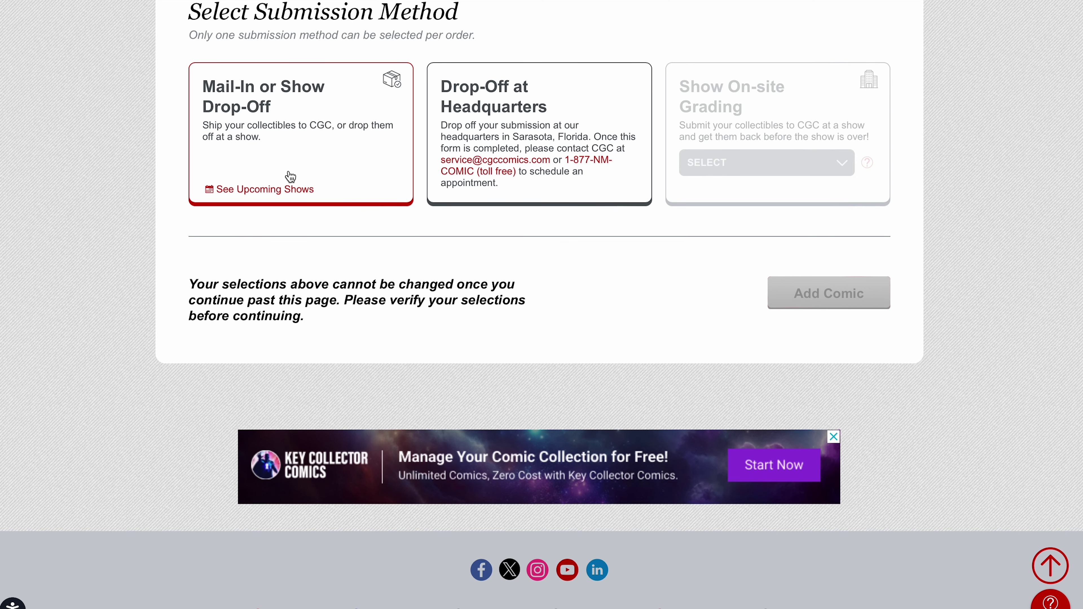
{"action": "key", "text": "Tab"}
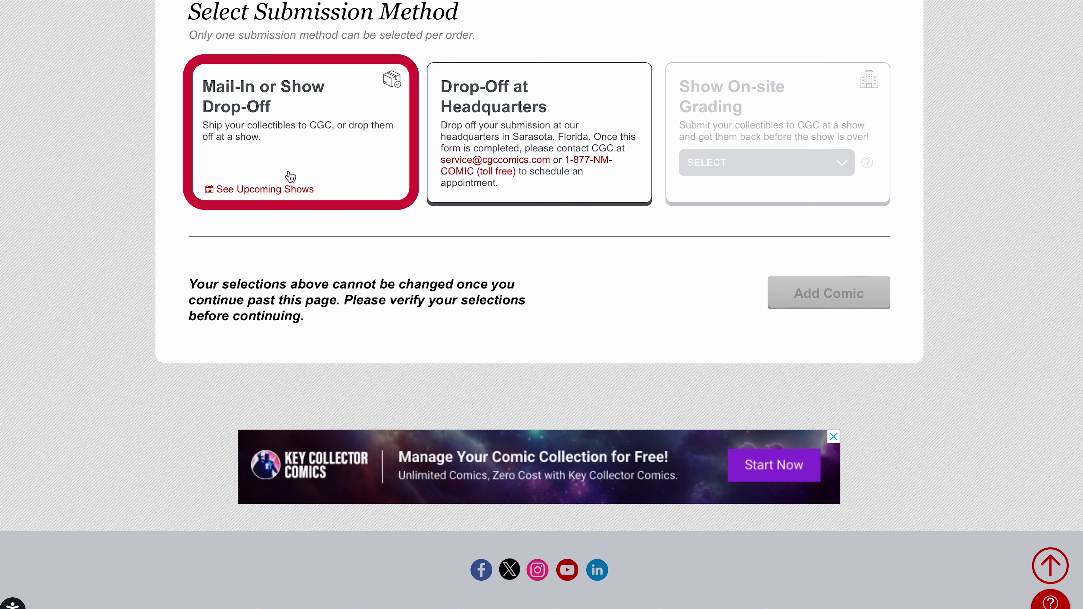
{"action": "left_click", "coordinate": [290, 177]}
Select the Authentication & Grading card under Primary Services.
{"action": "scroll", "coordinate": [300, 156], "scroll_direction": "down", "scroll_amount": 3}
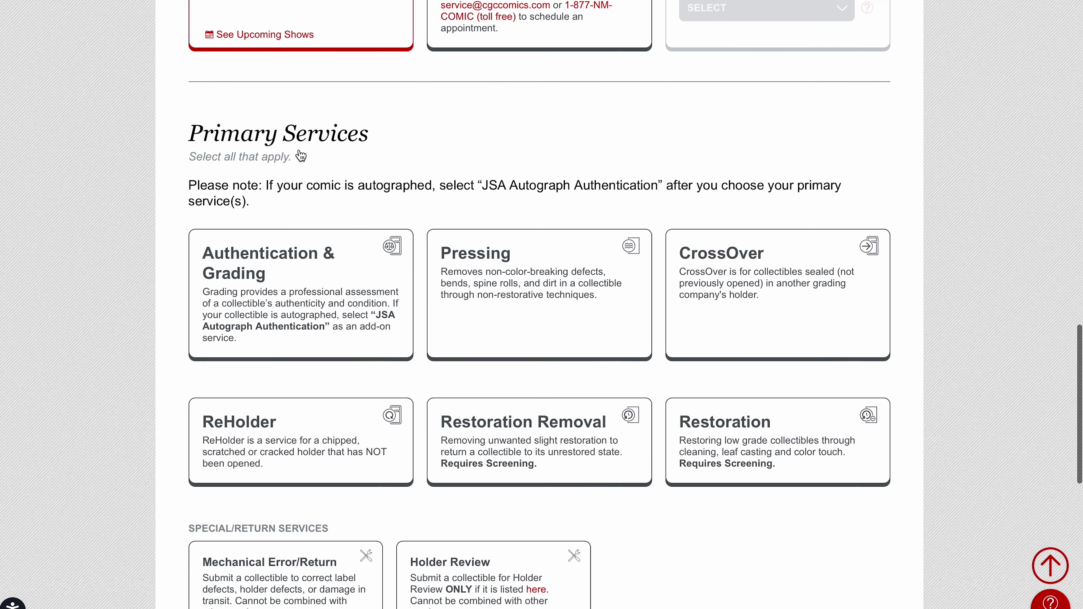
{"action": "scroll", "coordinate": [301, 156], "scroll_direction": "down", "scroll_amount": 3}
{"action": "left_click", "coordinate": [300, 155]}
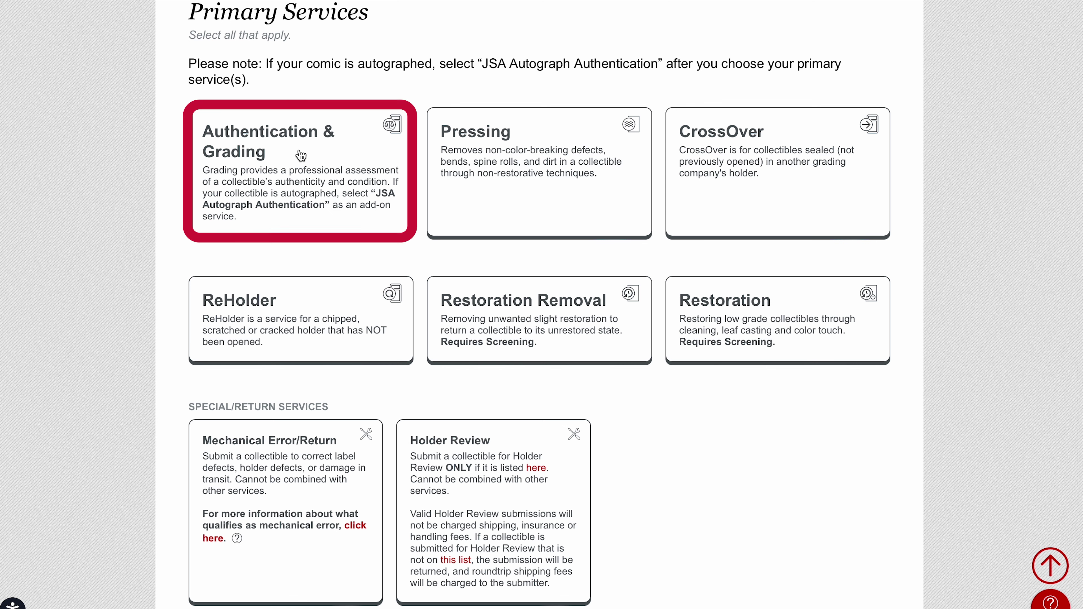
{"action": "key", "text": "Tab"}
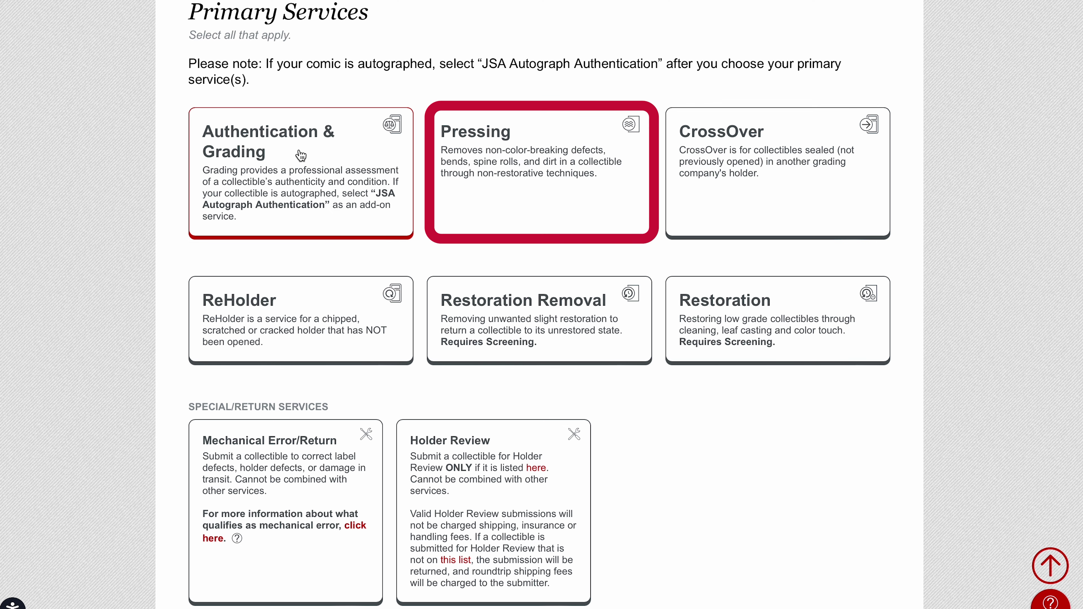
{"action": "key", "text": "Tab"}
{"action": "key", "text": "Tab"}
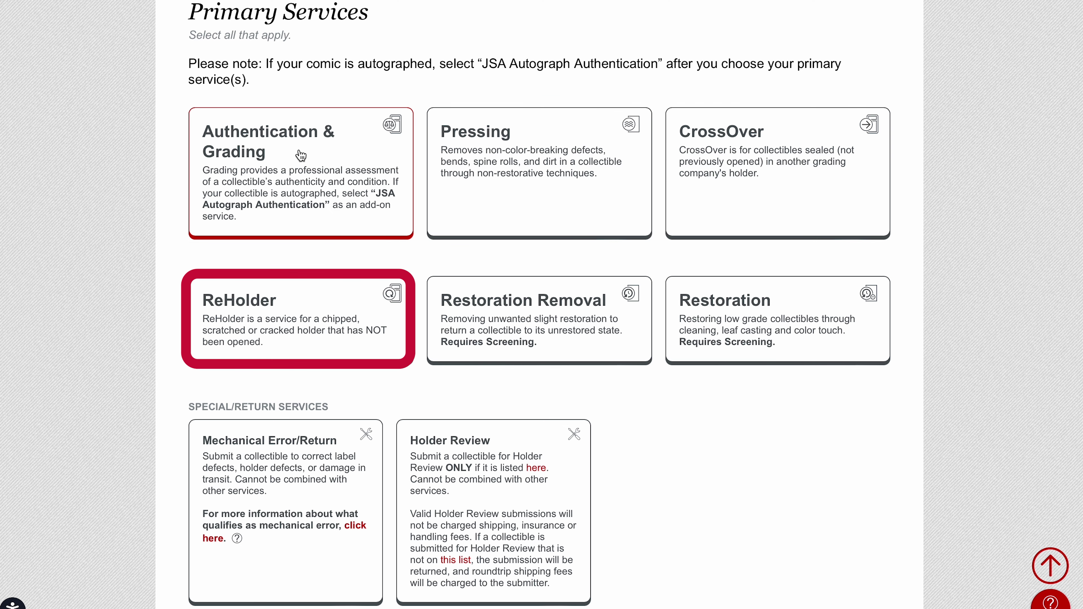
{"action": "key", "text": "Tab"}
{"action": "key", "text": "Tab"}
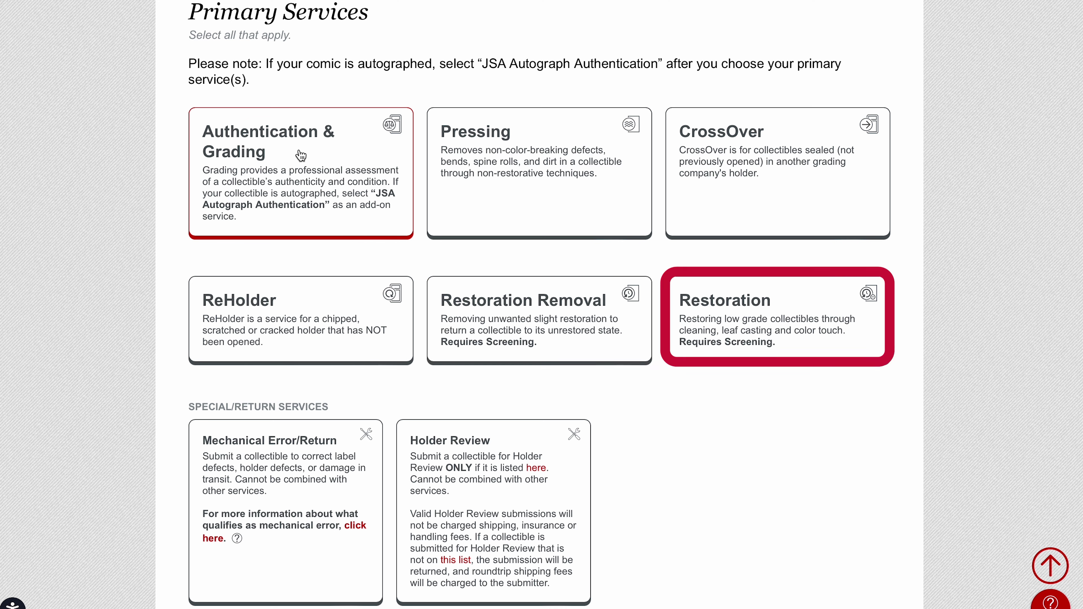
{"action": "key", "text": "Tab"}
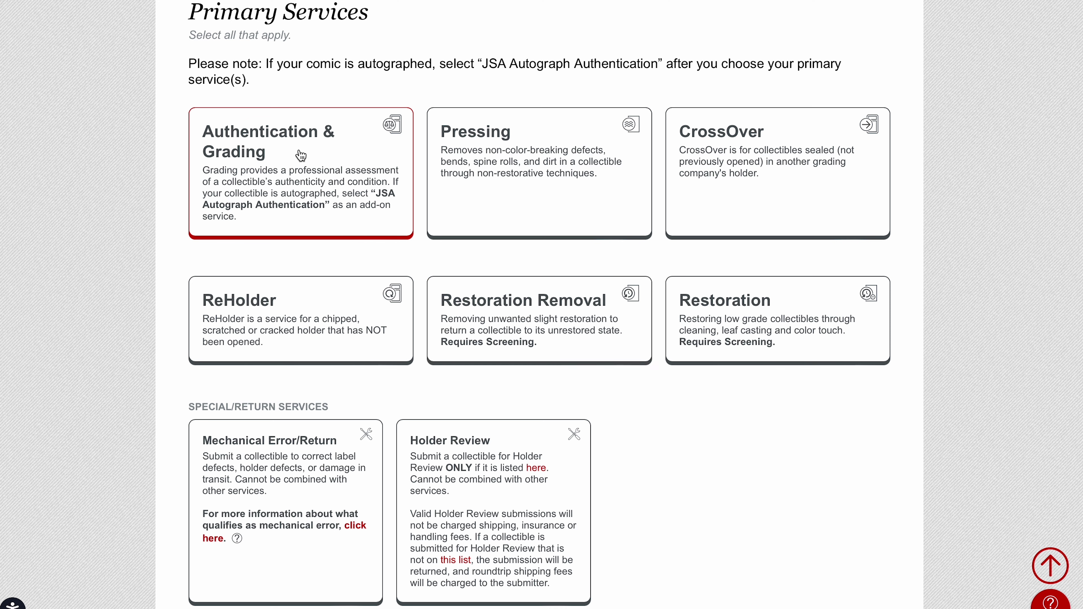
{"action": "key", "text": "Tab"}
{"action": "key", "text": "Tab"}
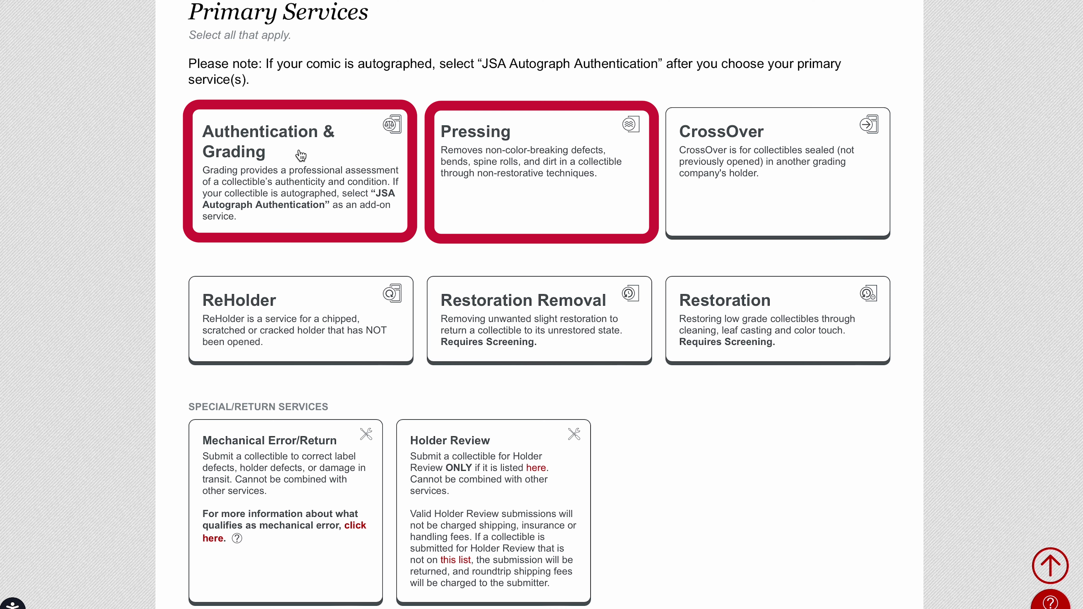
Reselect Authentication & Grading, then read through the waiver dialog and agree to it.
{"action": "left_click", "coordinate": [301, 155]}
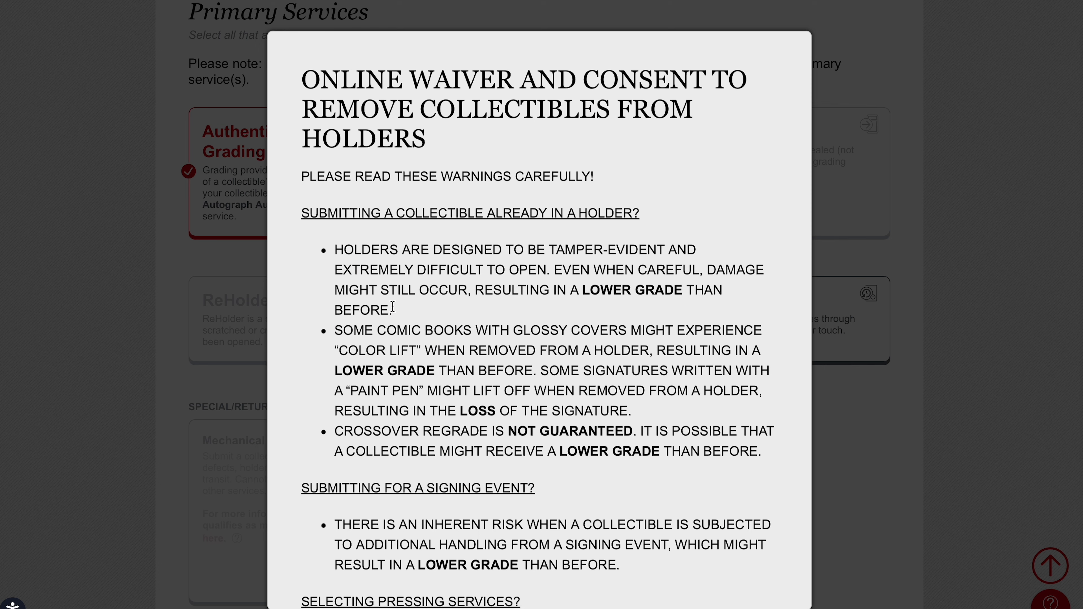
{"action": "scroll", "coordinate": [392, 306], "scroll_direction": "down", "scroll_amount": 2}
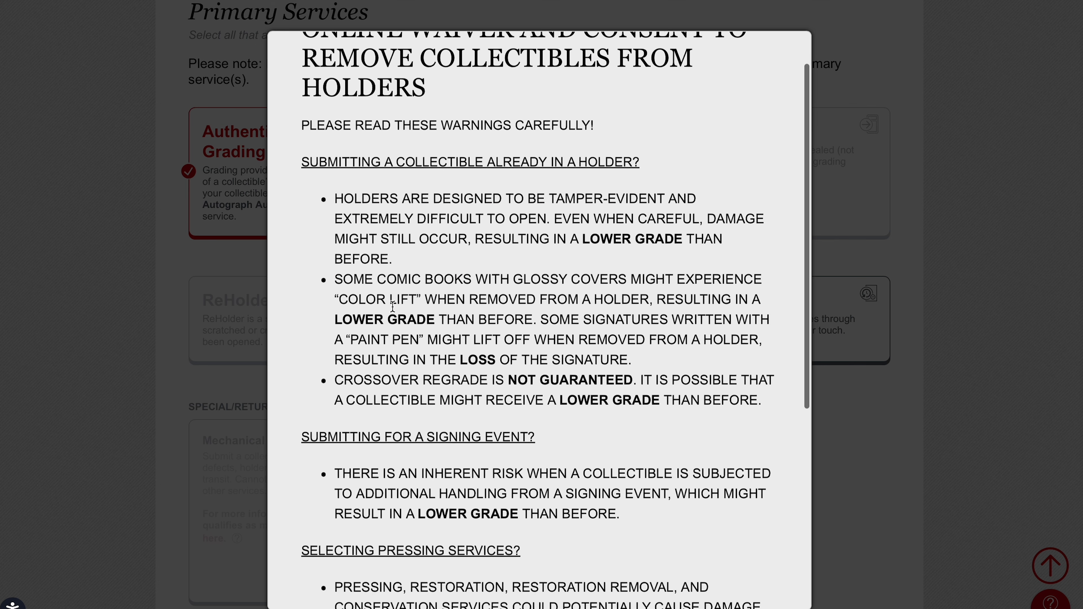
{"action": "scroll", "coordinate": [393, 306], "scroll_direction": "down", "scroll_amount": 3}
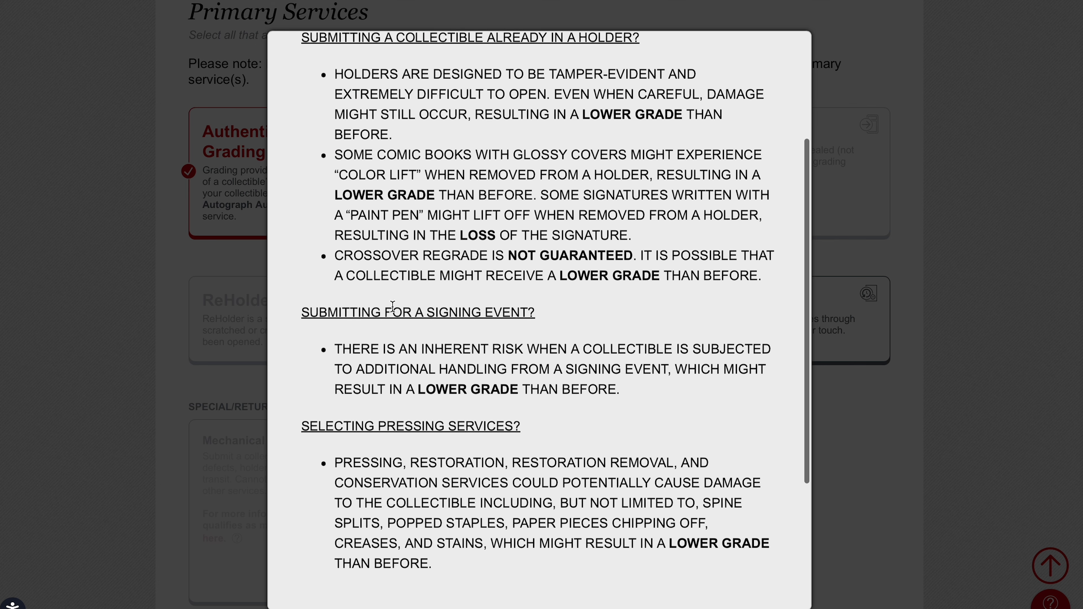
{"action": "scroll", "coordinate": [392, 306], "scroll_direction": "down", "scroll_amount": 3}
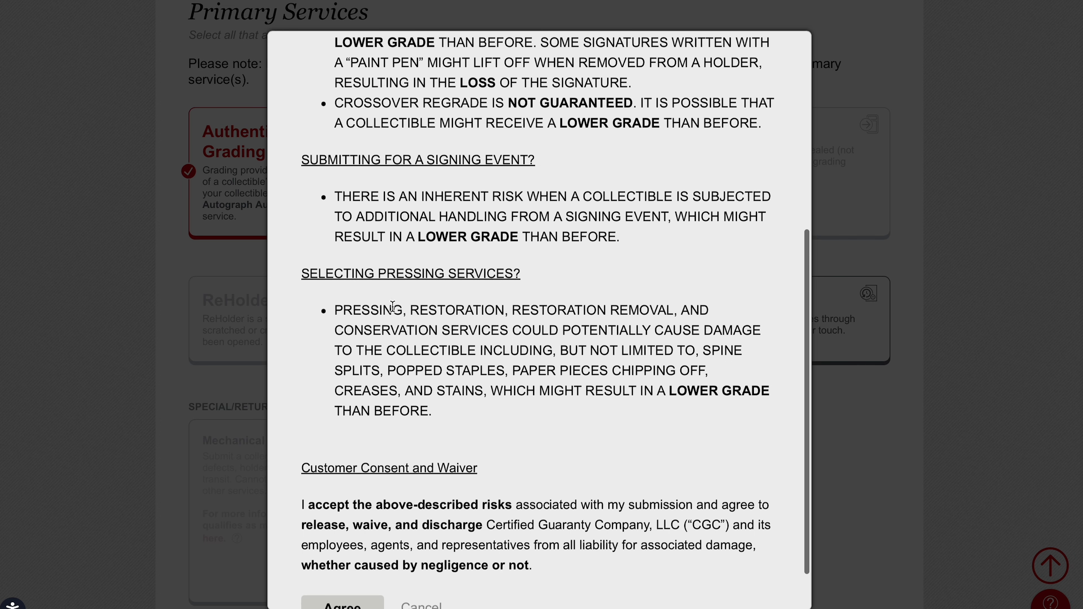
{"action": "scroll", "coordinate": [392, 306], "scroll_direction": "down", "scroll_amount": 1}
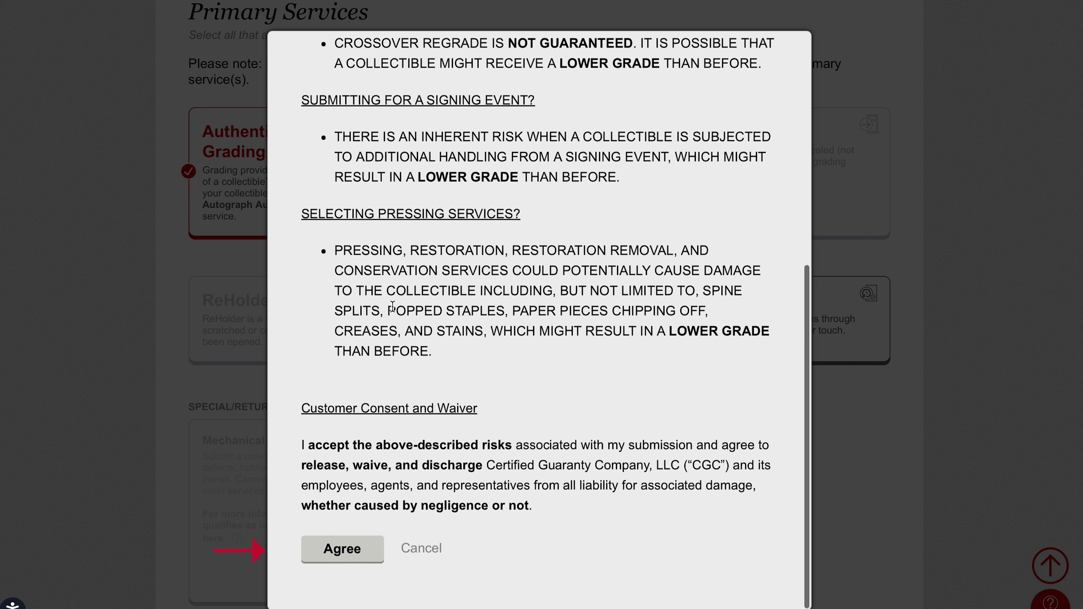
{"action": "left_click", "coordinate": [344, 552]}
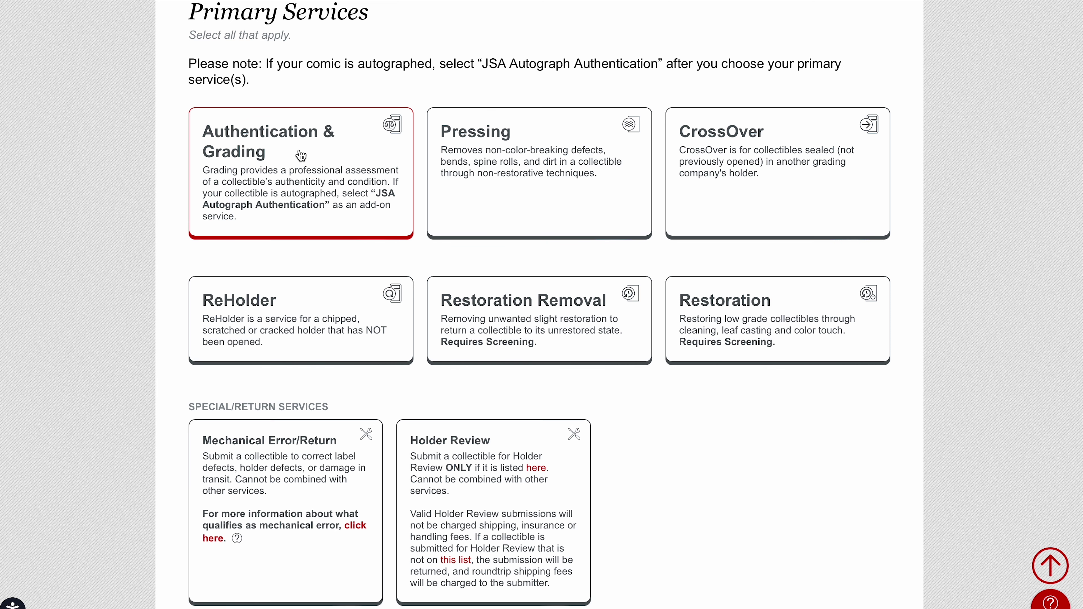
Choose the Modern tier with the JSA Autograph Authentication add-on, then continue to Add Comic.
{"action": "scroll", "coordinate": [334, 230], "scroll_direction": "down", "scroll_amount": 10}
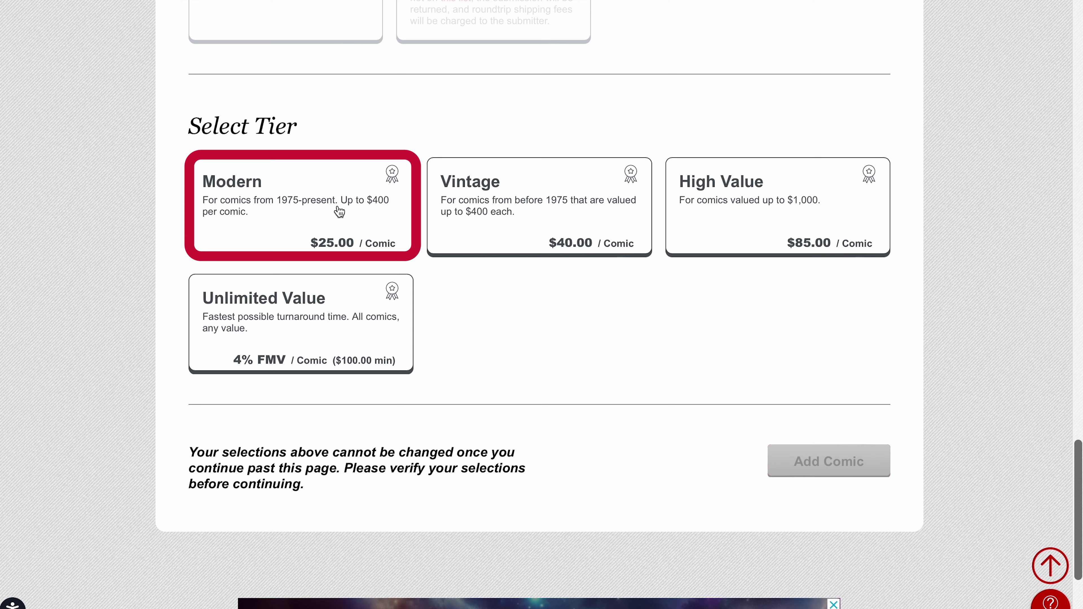
{"action": "left_click", "coordinate": [339, 212]}
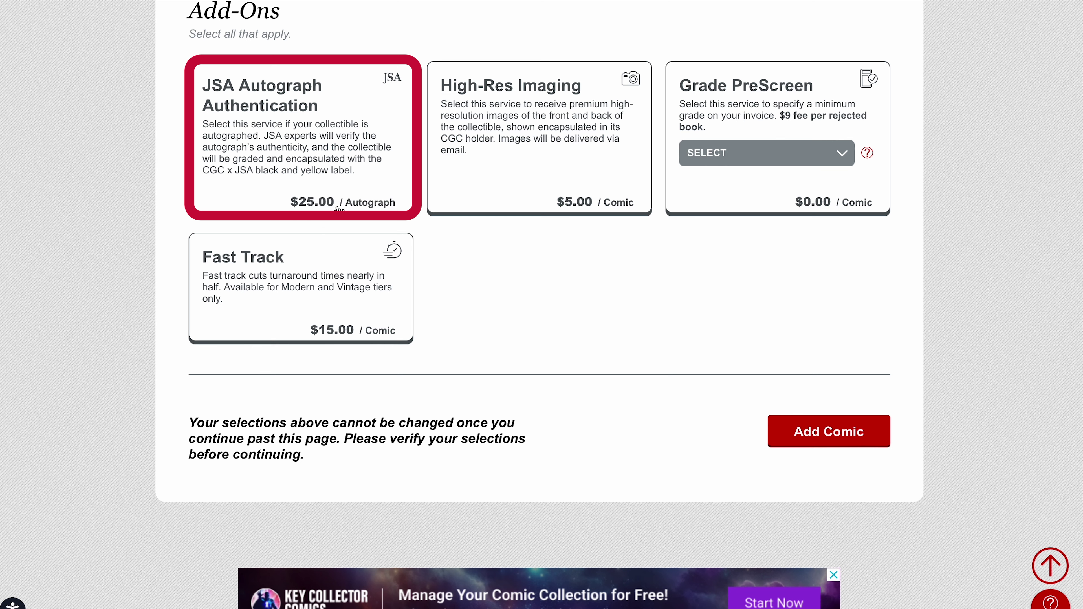
{"action": "left_click", "coordinate": [339, 208]}
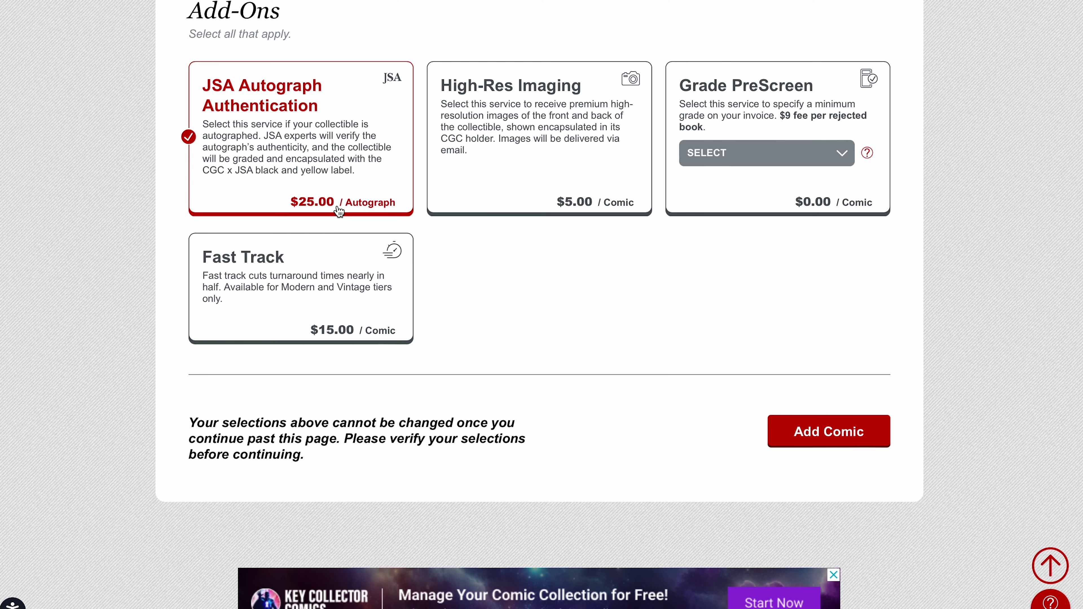
{"action": "left_click", "coordinate": [816, 431]}
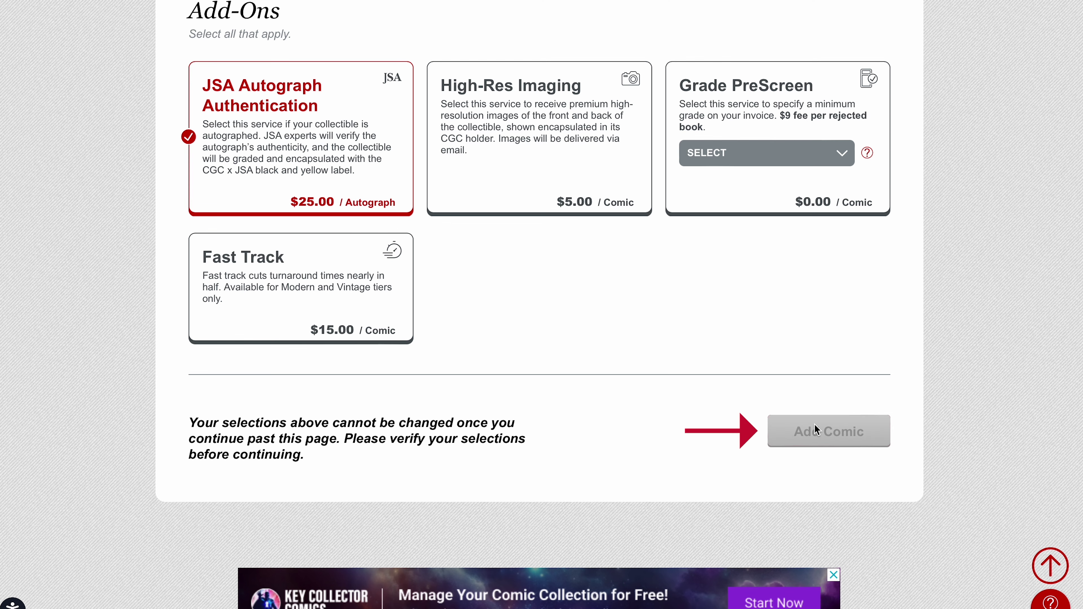
{"action": "scroll", "coordinate": [813, 423], "scroll_direction": "down", "scroll_amount": 3}
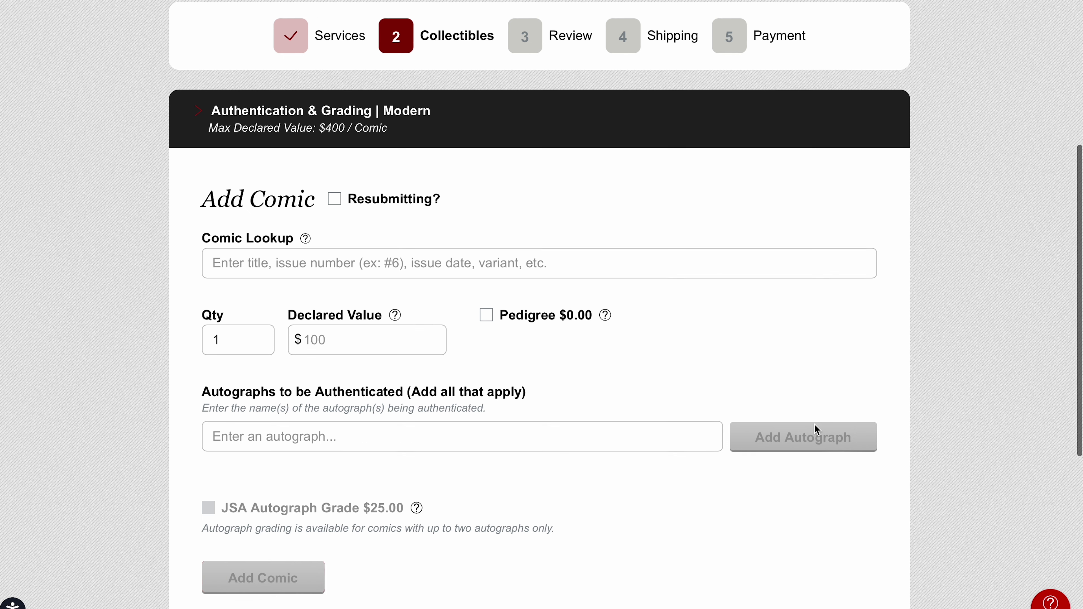
Look up Venom: Lethal Protector #1 2/93 and enter a declared value of 100.
{"action": "left_click", "coordinate": [710, 267]}
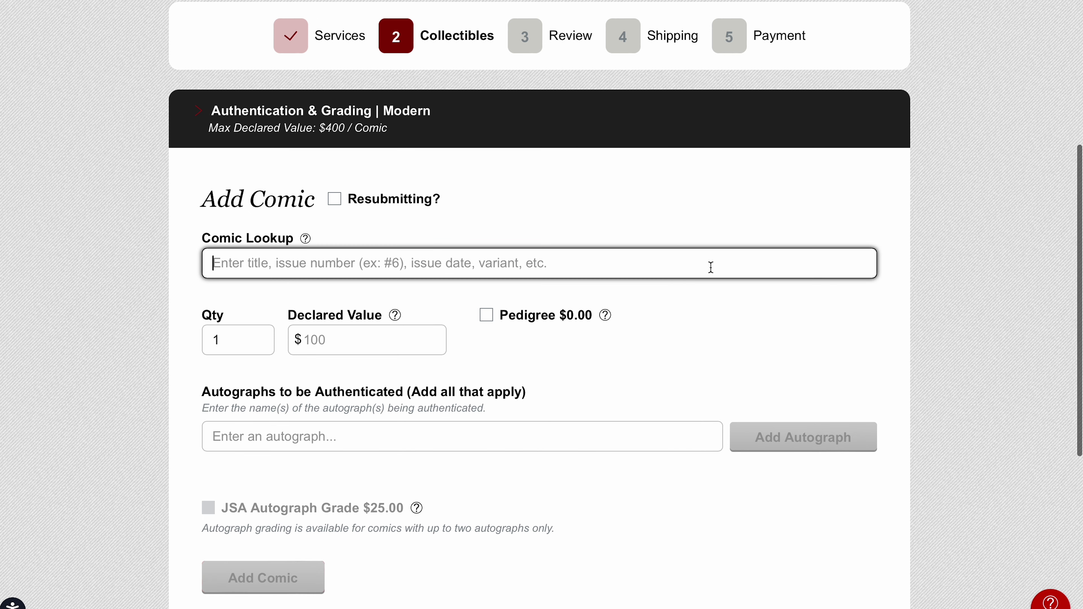
{"action": "type", "text": "venom let"}
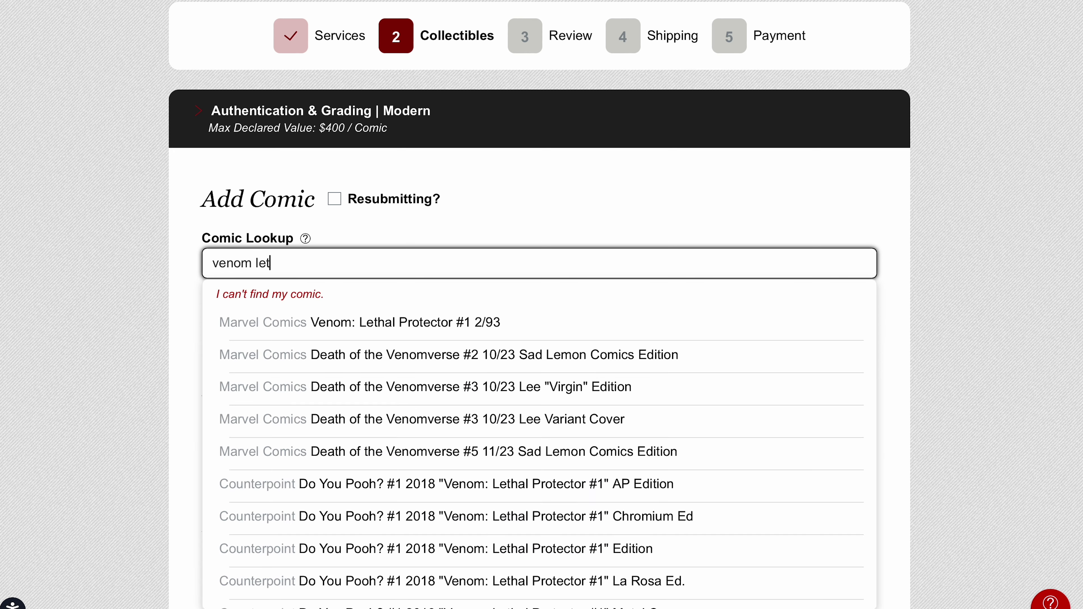
{"action": "type", "text": "hal protec"}
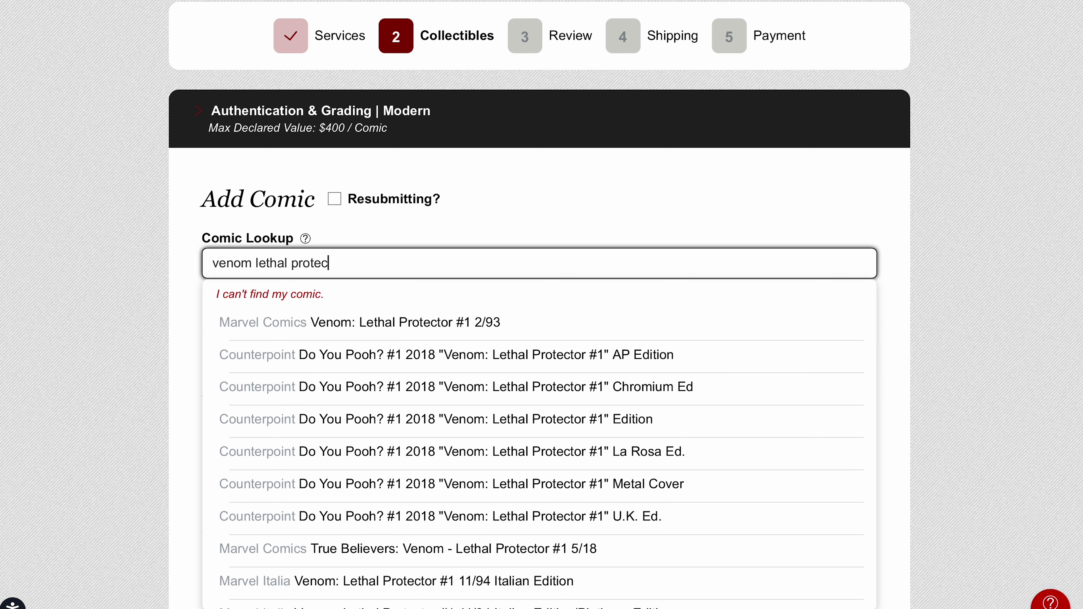
{"action": "left_click", "coordinate": [617, 322]}
{"action": "left_click", "coordinate": [388, 341]}
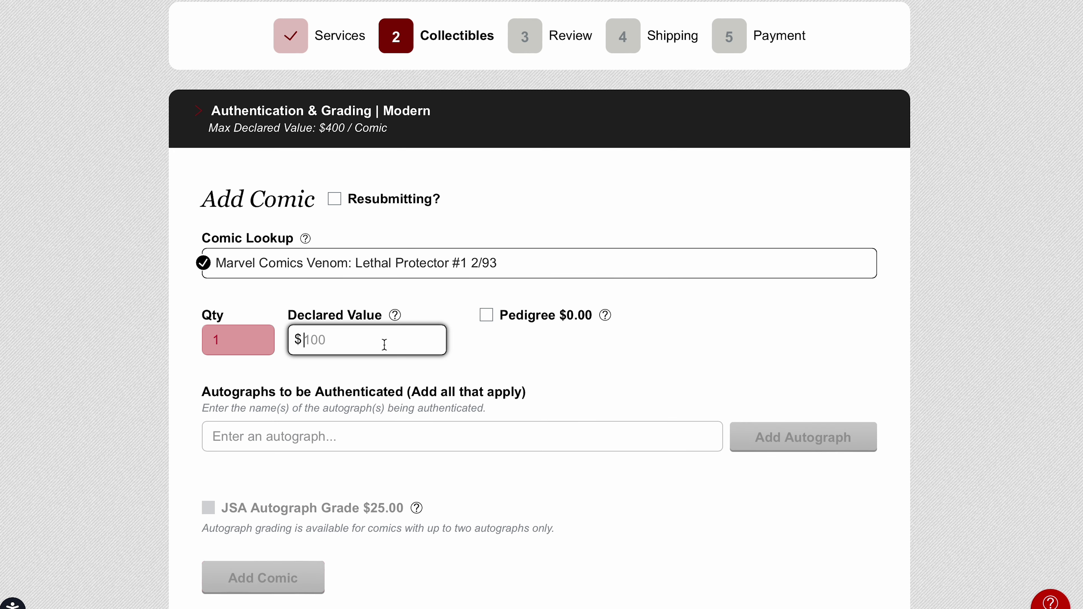
{"action": "type", "text": "100"}
Add the two artists' autographs for authentication and add the comic to the order.
{"action": "left_click", "coordinate": [356, 434]}
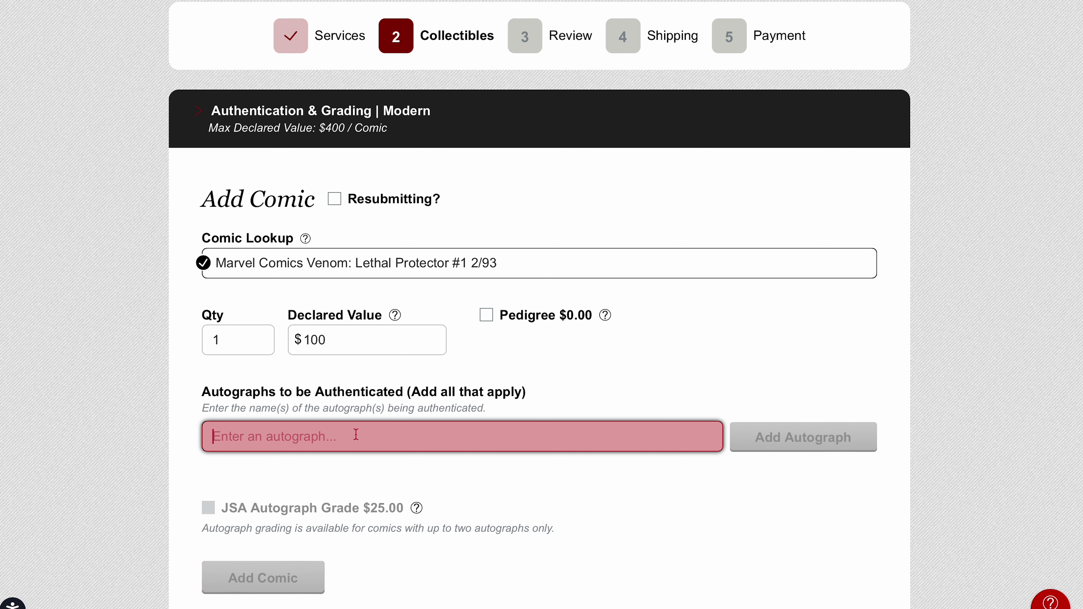
{"action": "type", "text": "mark bag"}
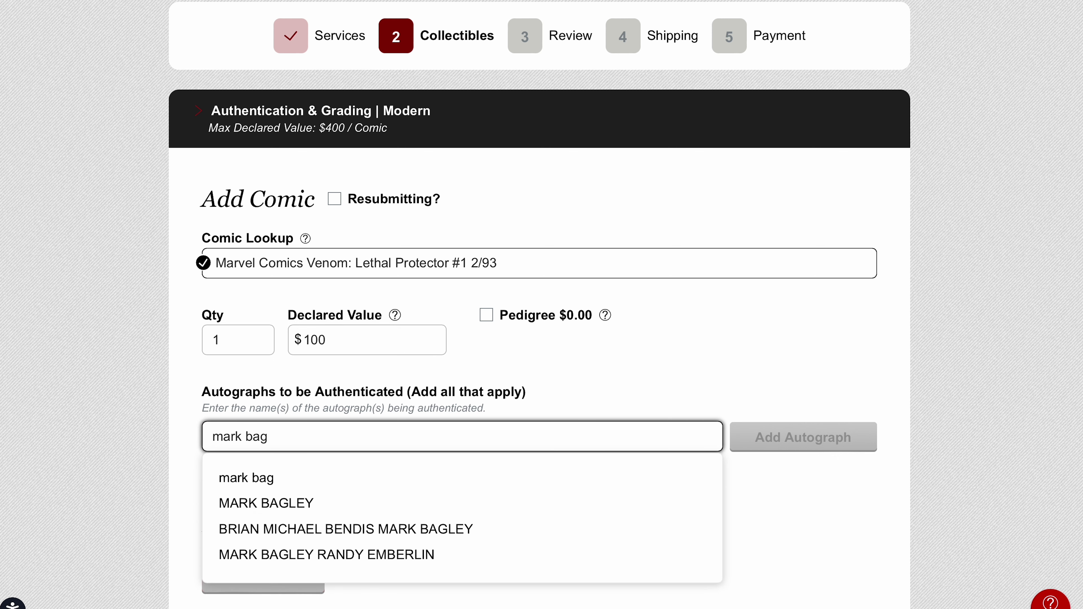
{"action": "left_click", "coordinate": [313, 505]}
{"action": "left_click", "coordinate": [761, 441]}
{"action": "left_click", "coordinate": [636, 438]}
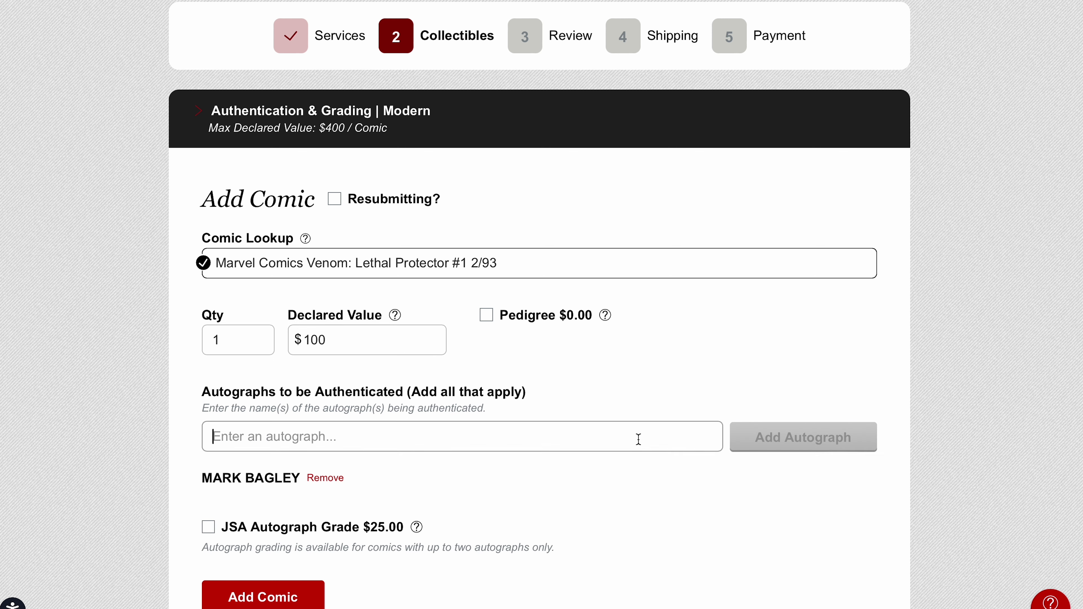
{"action": "type", "text": "sam de la"}
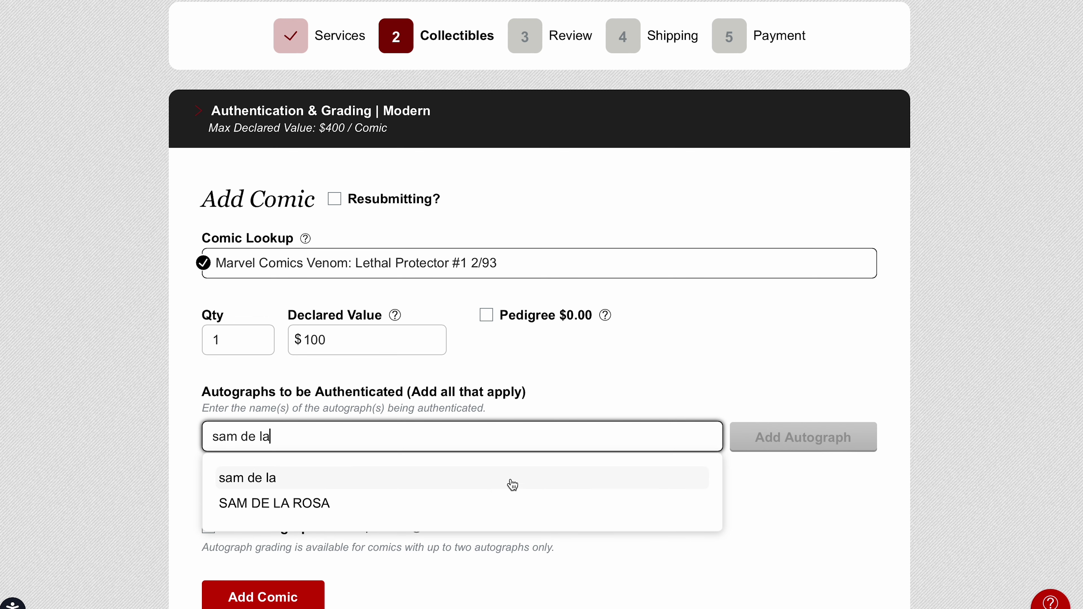
{"action": "left_click", "coordinate": [427, 504]}
{"action": "left_click", "coordinate": [775, 427]}
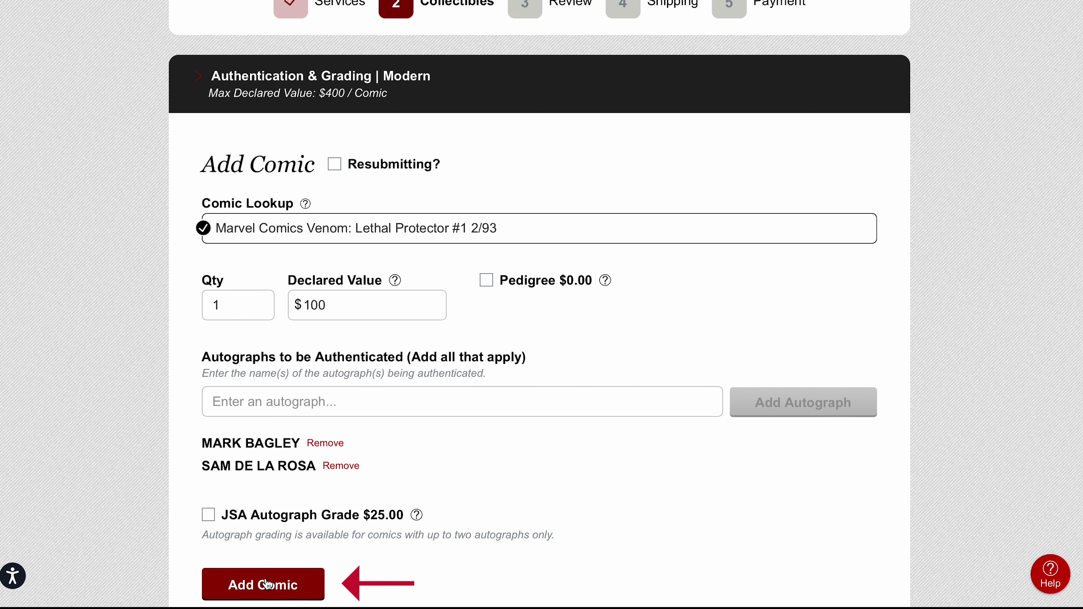
{"action": "left_click", "coordinate": [267, 584]}
Review the cart's $80.00 subtotal and proceed to the Shipping step.
{"action": "scroll", "coordinate": [396, 512], "scroll_direction": "down", "scroll_amount": 9}
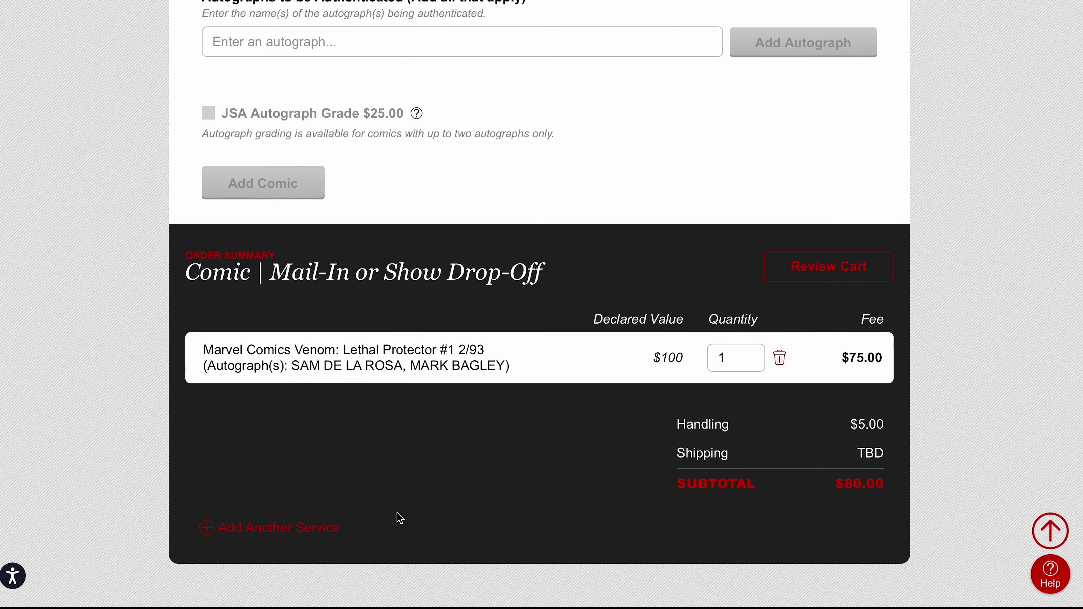
{"action": "left_click", "coordinate": [826, 276]}
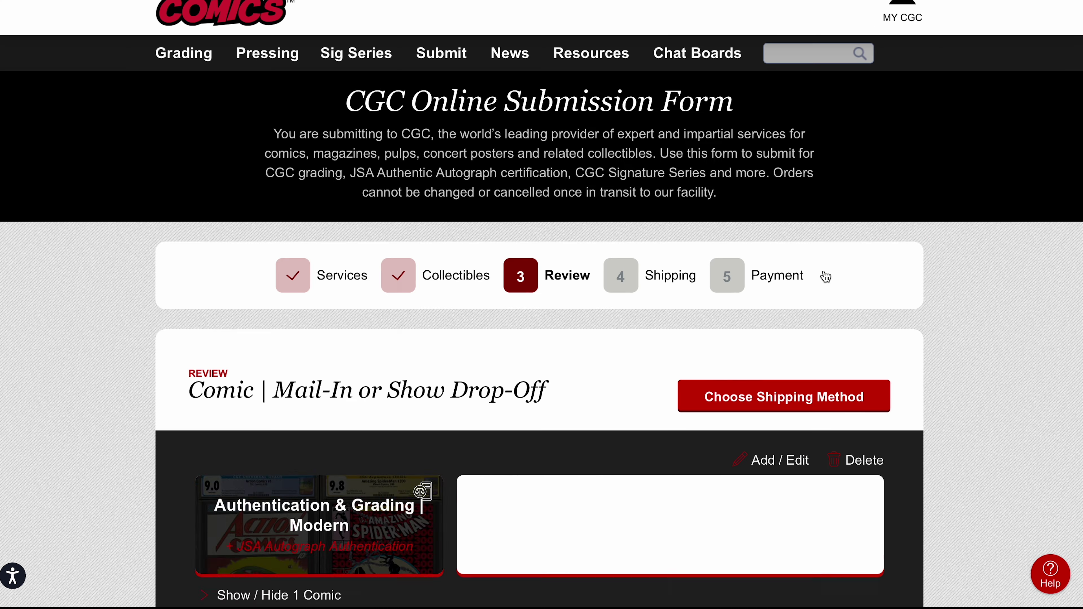
{"action": "scroll", "coordinate": [633, 353], "scroll_direction": "down", "scroll_amount": 5}
{"action": "scroll", "coordinate": [633, 353], "scroll_direction": "down", "scroll_amount": 2}
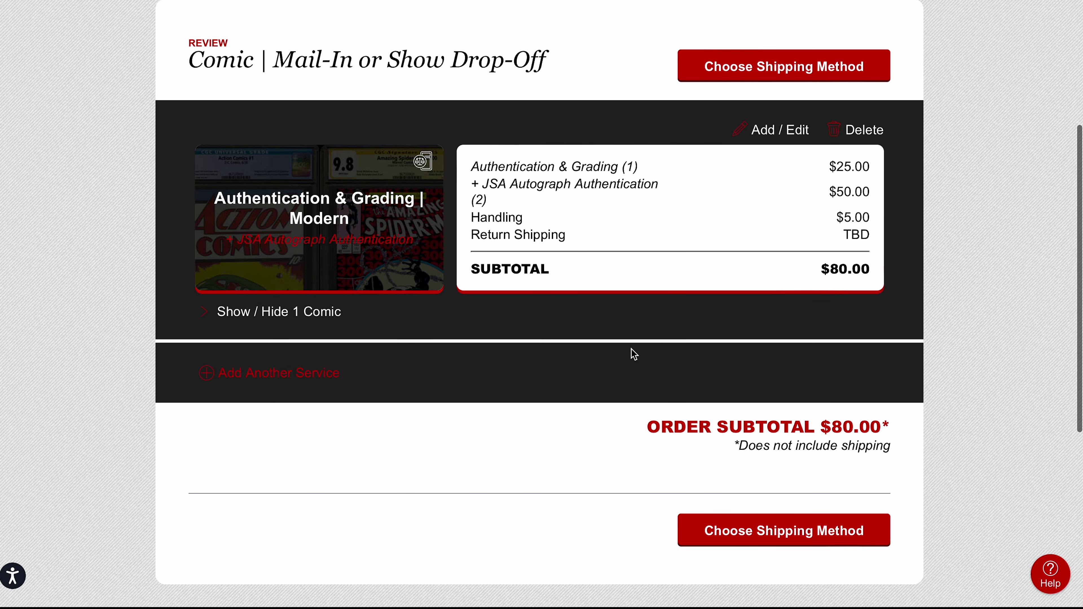
{"action": "left_click", "coordinate": [787, 76]}
{"action": "scroll", "coordinate": [659, 289], "scroll_direction": "down", "scroll_amount": 8}
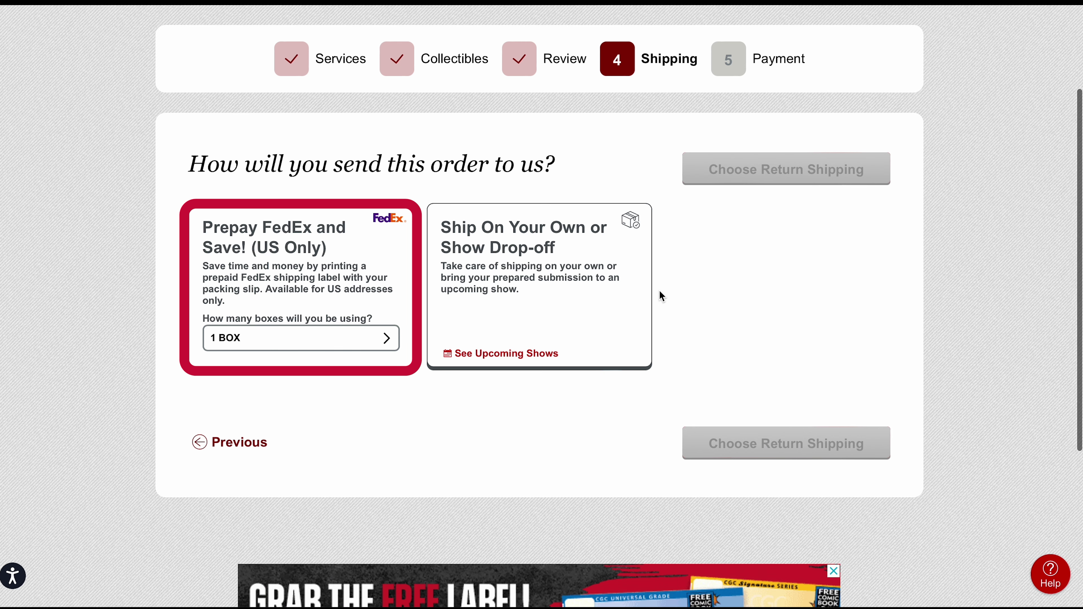
Choose Send Back to Me, accept the terms and packaging agreements, and submit the order.
{"action": "left_click", "coordinate": [724, 444]}
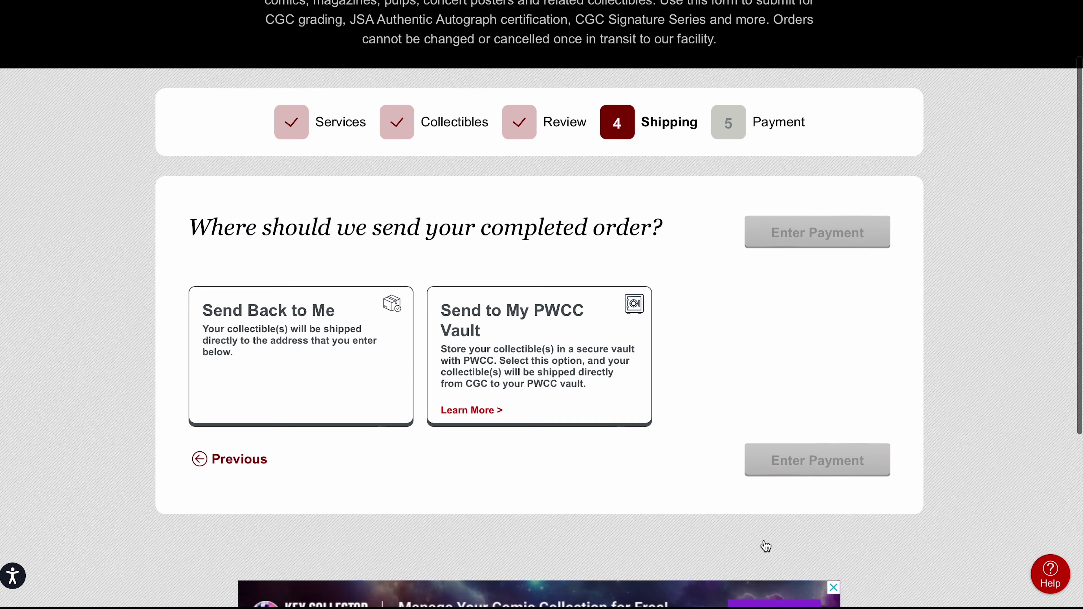
{"action": "left_click", "coordinate": [321, 336]}
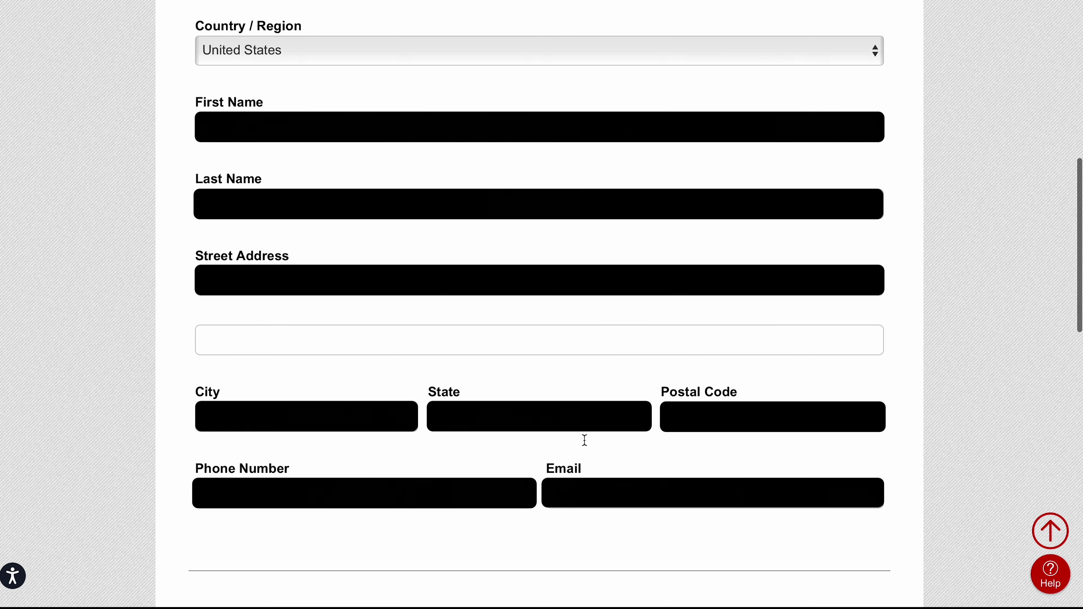
{"action": "scroll", "coordinate": [584, 440], "scroll_direction": "down", "scroll_amount": 10}
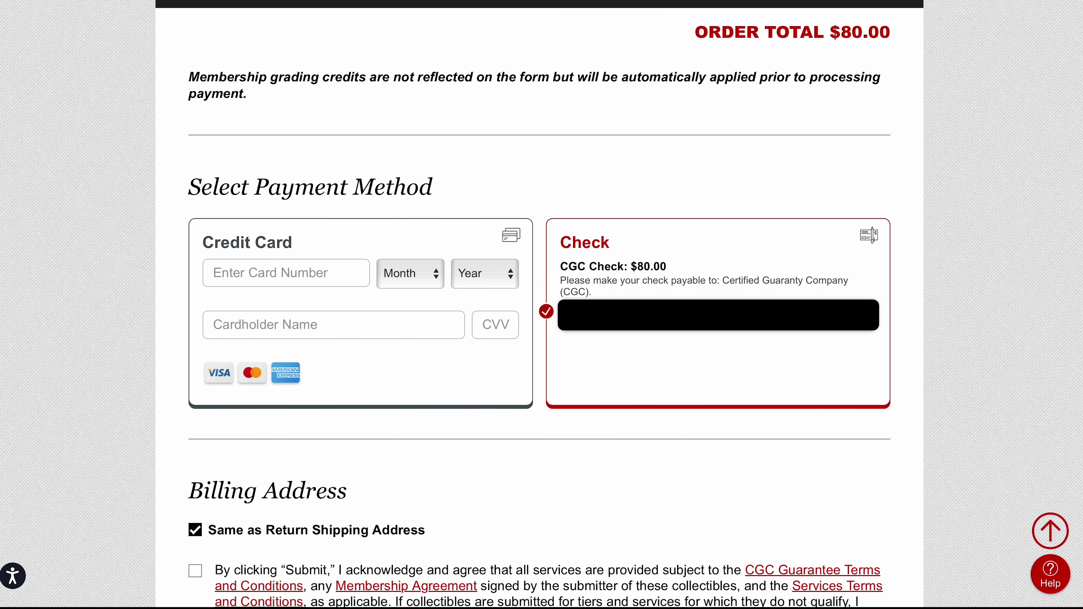
{"action": "scroll", "coordinate": [209, 197], "scroll_direction": "down", "scroll_amount": 8}
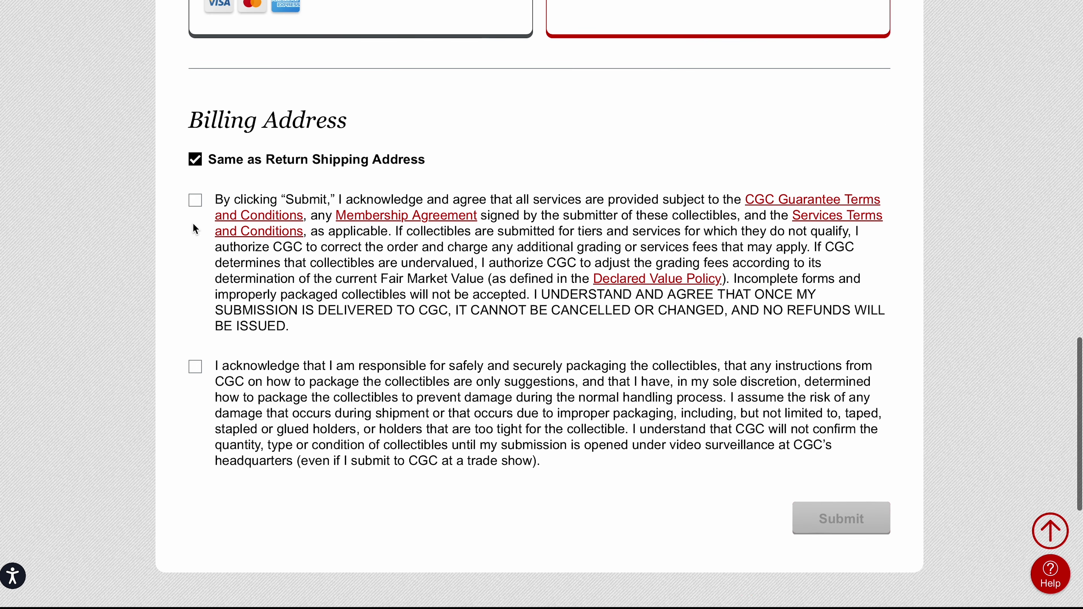
{"action": "left_click", "coordinate": [196, 201]}
{"action": "left_click", "coordinate": [196, 367]}
{"action": "left_click", "coordinate": [840, 520]}
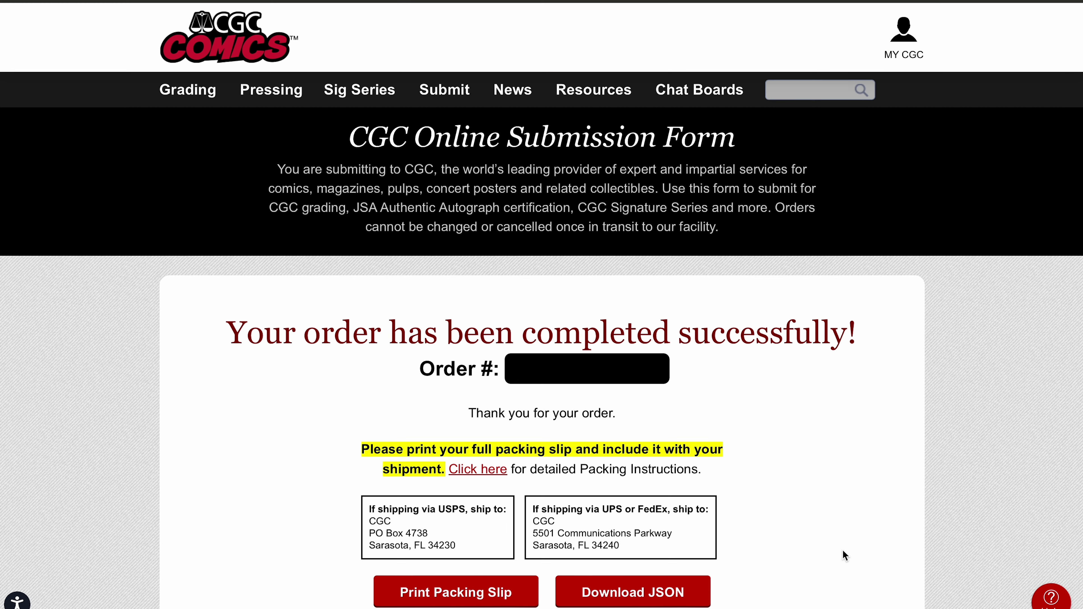